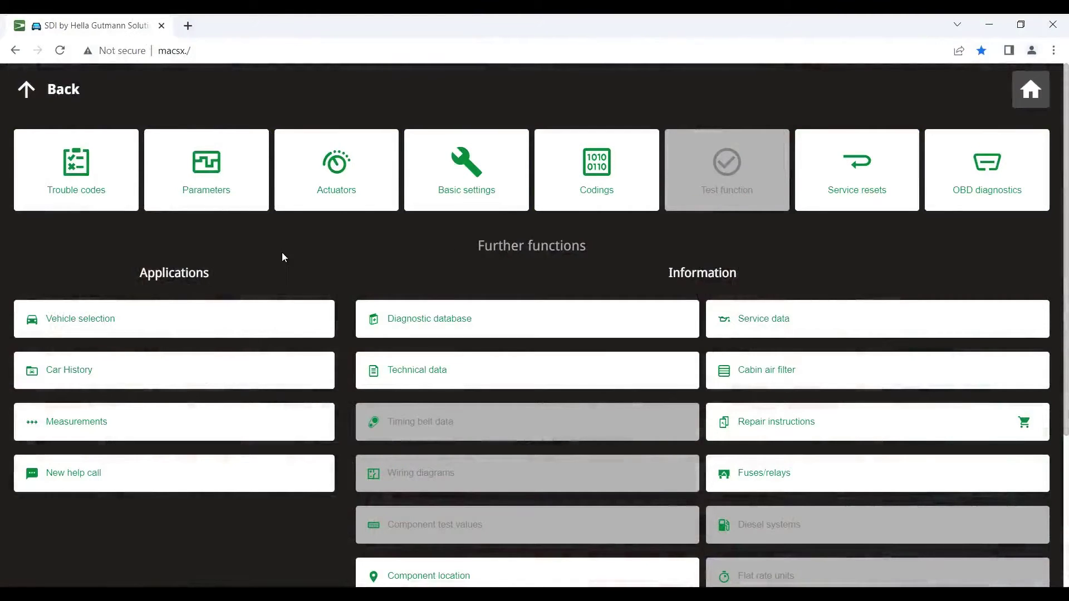
# Load the Toyota Camry 2.5i 16V HSD dated 23 Feb 2023 from the saved vehicles with mileage 28333 and acknowledge the high-voltage danger note
pyautogui.click(190, 317)
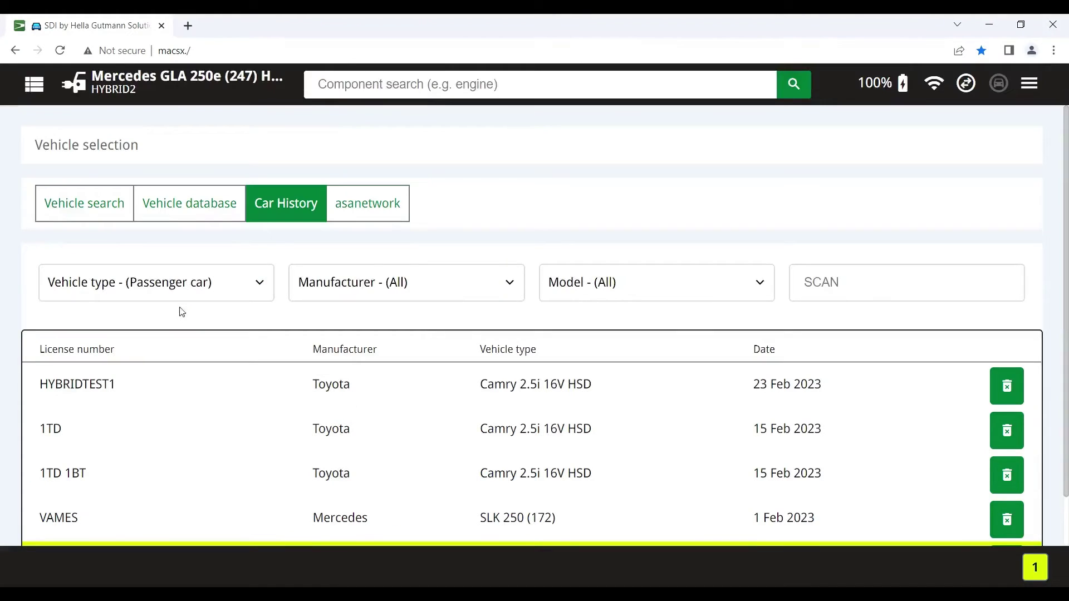
pyautogui.click(81, 383)
pyautogui.click(493, 466)
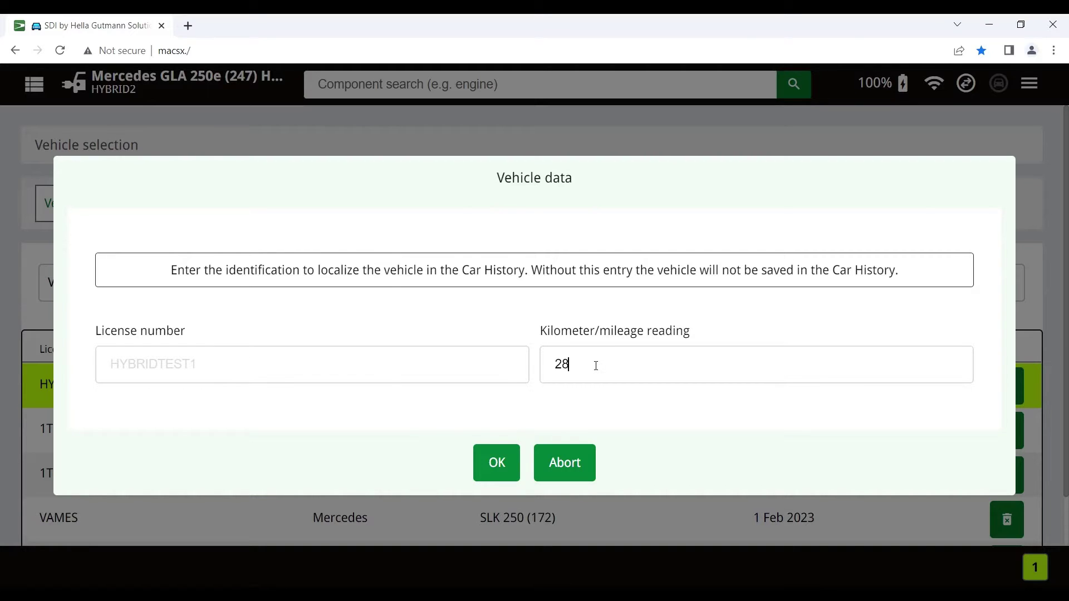
pyautogui.click(596, 366)
pyautogui.write('28333')
pyautogui.click(501, 463)
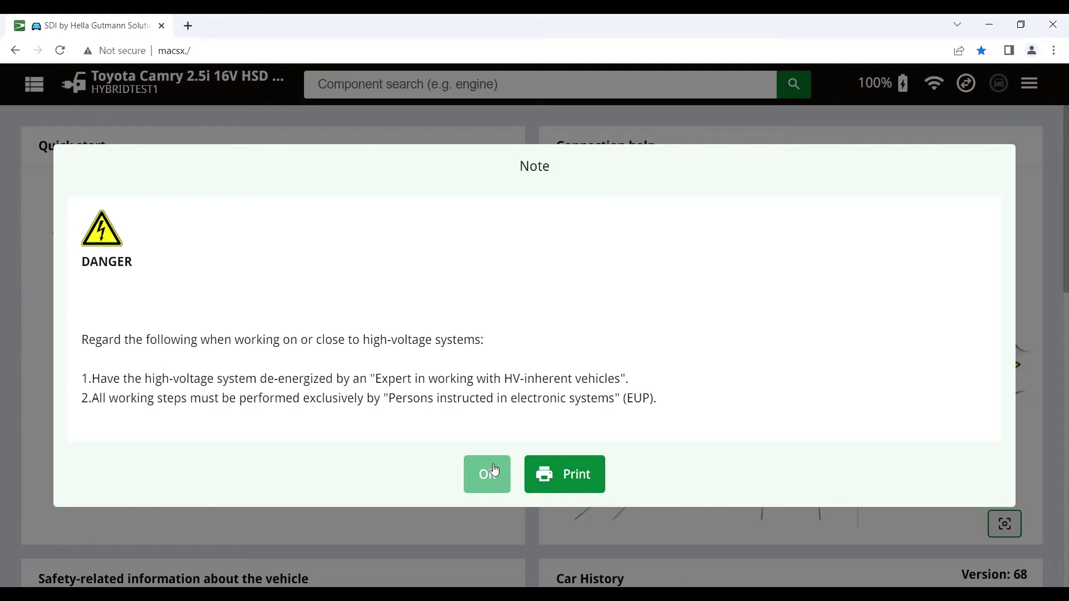
pyautogui.click(495, 472)
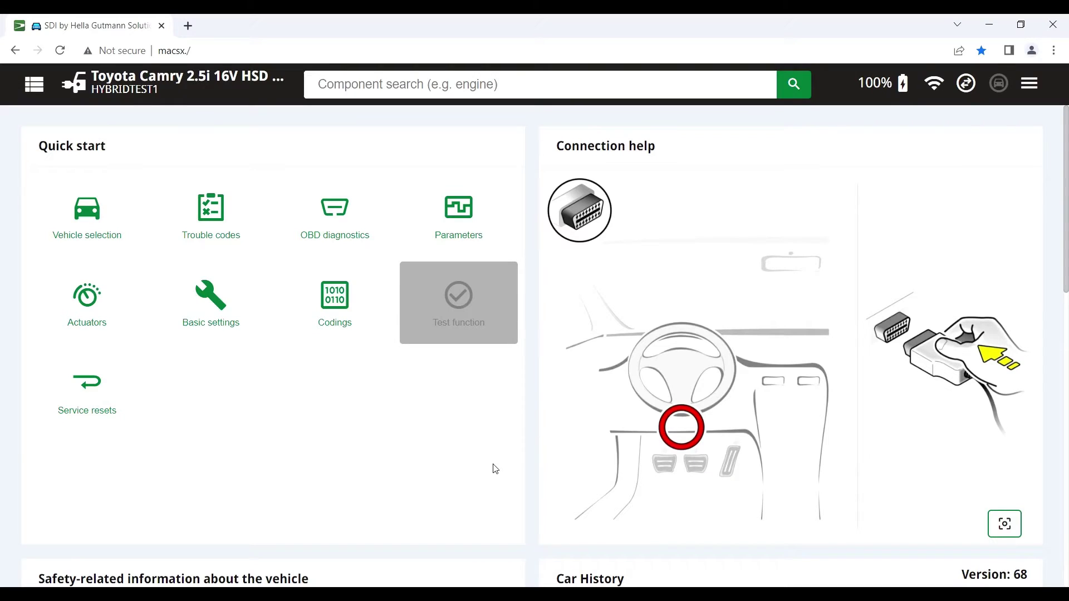
# Start the guided high-voltage measurement for the high-voltage circuit disconnection group
pyautogui.click(34, 85)
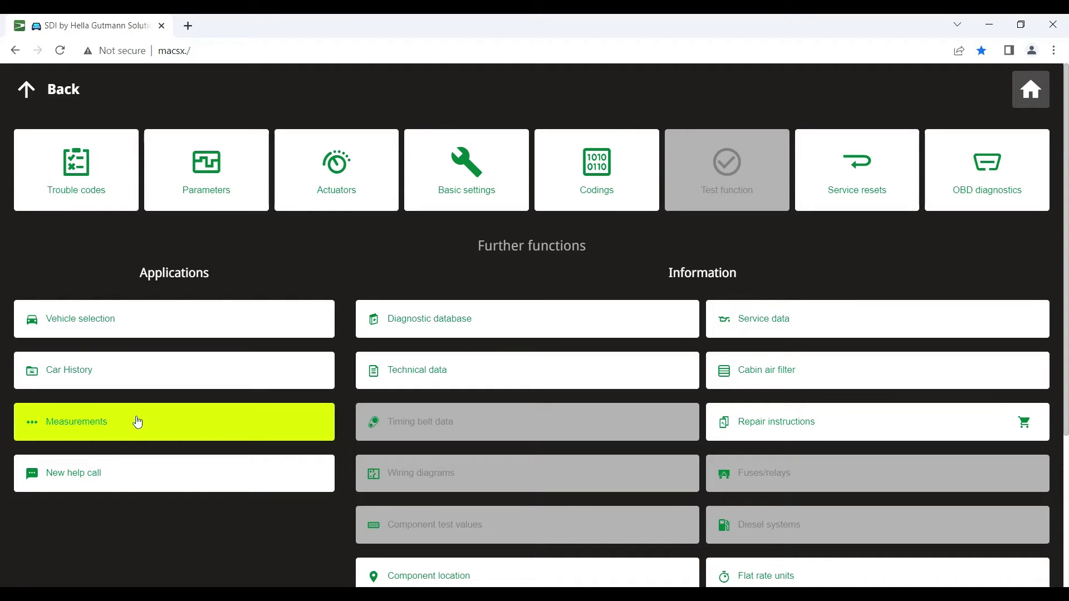
pyautogui.click(137, 422)
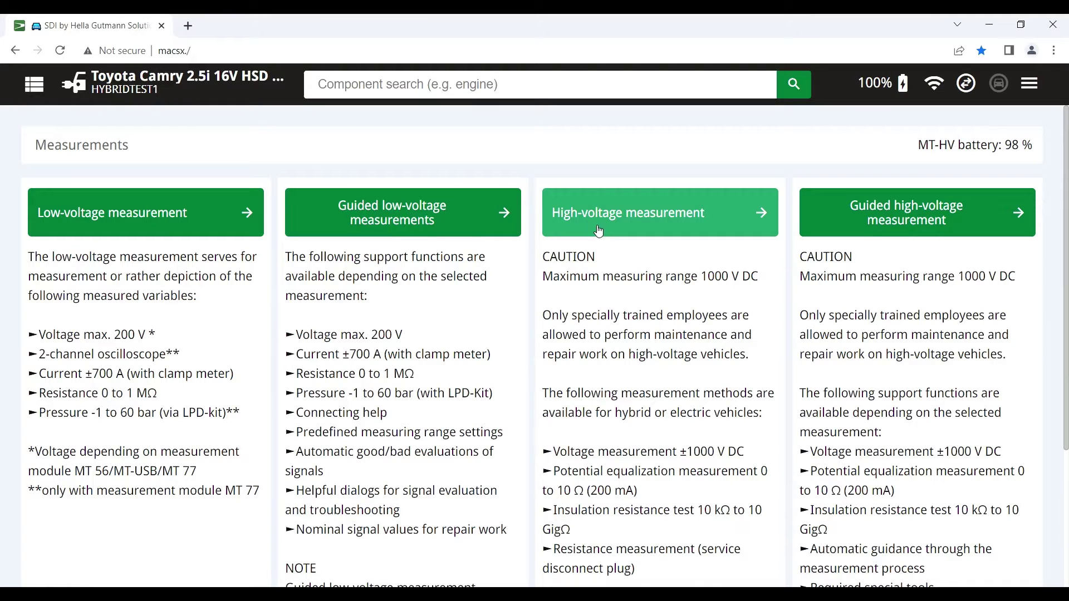
pyautogui.click(917, 211)
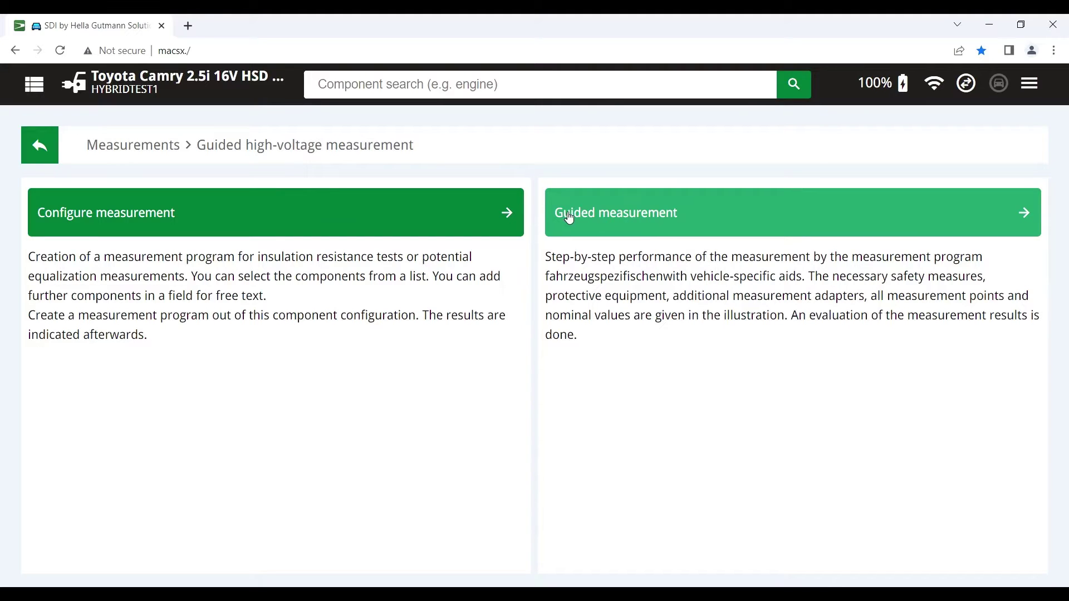
pyautogui.click(591, 219)
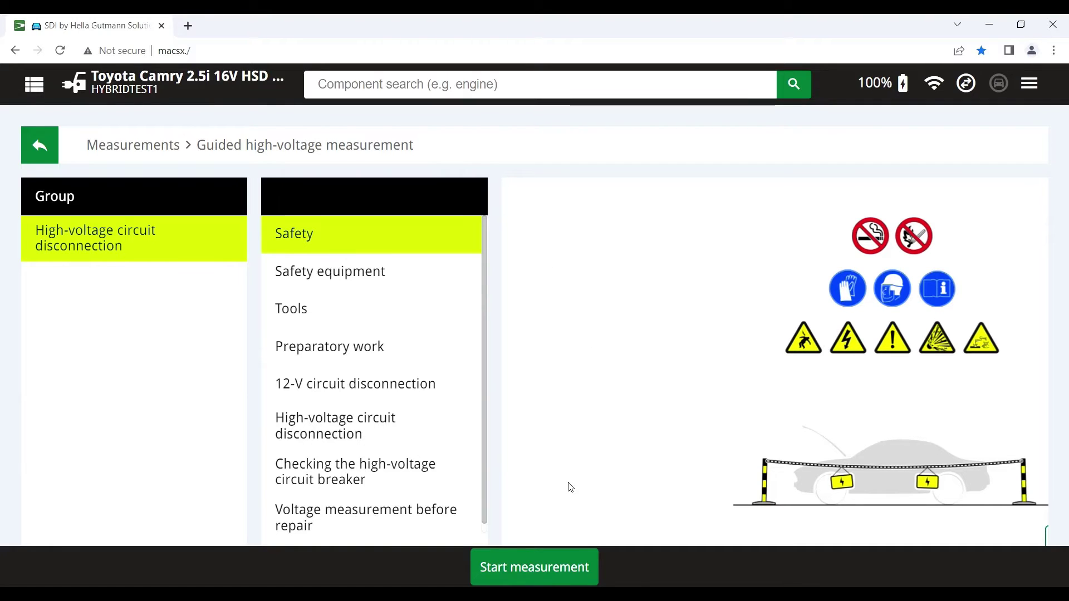
pyautogui.click(540, 565)
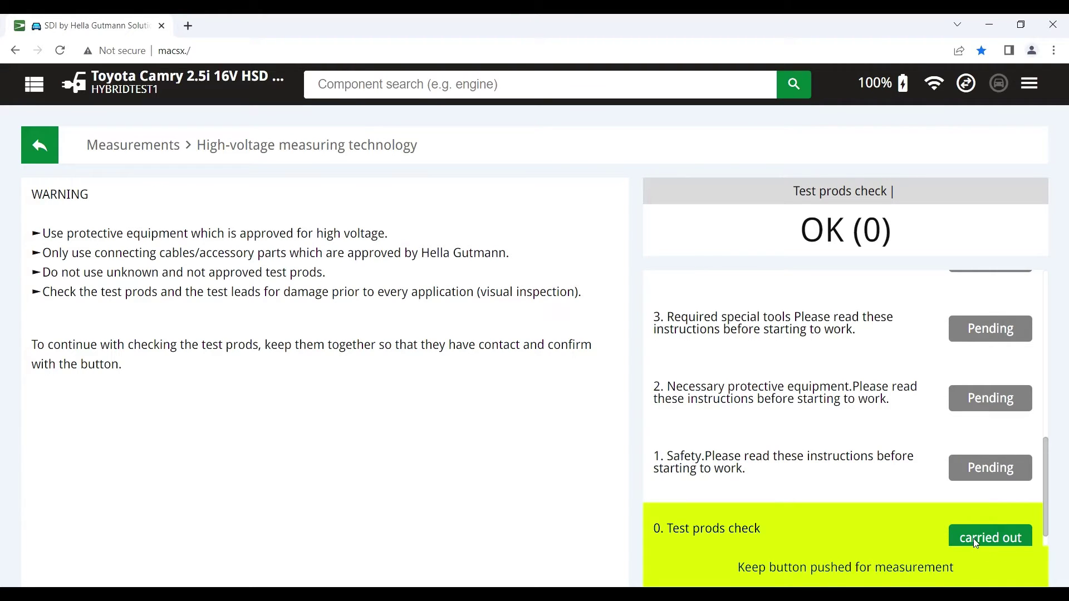
# Carry out the test prods check and read through the safety and necessary protective equipment instructions
pyautogui.click(975, 543)
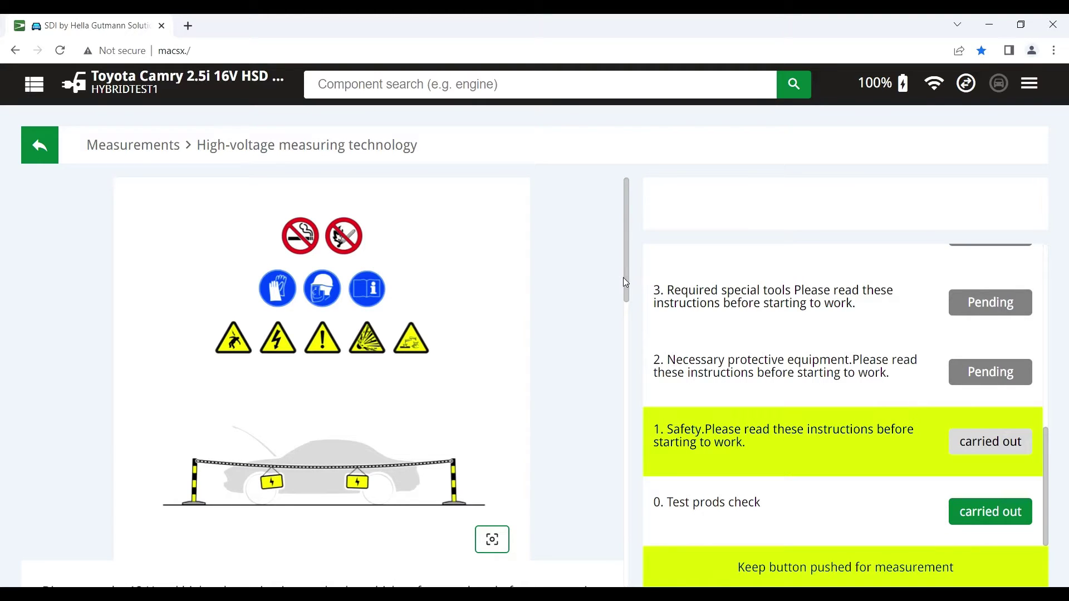
pyautogui.moveTo(626, 280)
pyautogui.mouseDown()
pyautogui.moveTo(642, 389)
pyautogui.moveTo(628, 572)
pyautogui.moveTo(638, 278)
pyautogui.mouseUp()
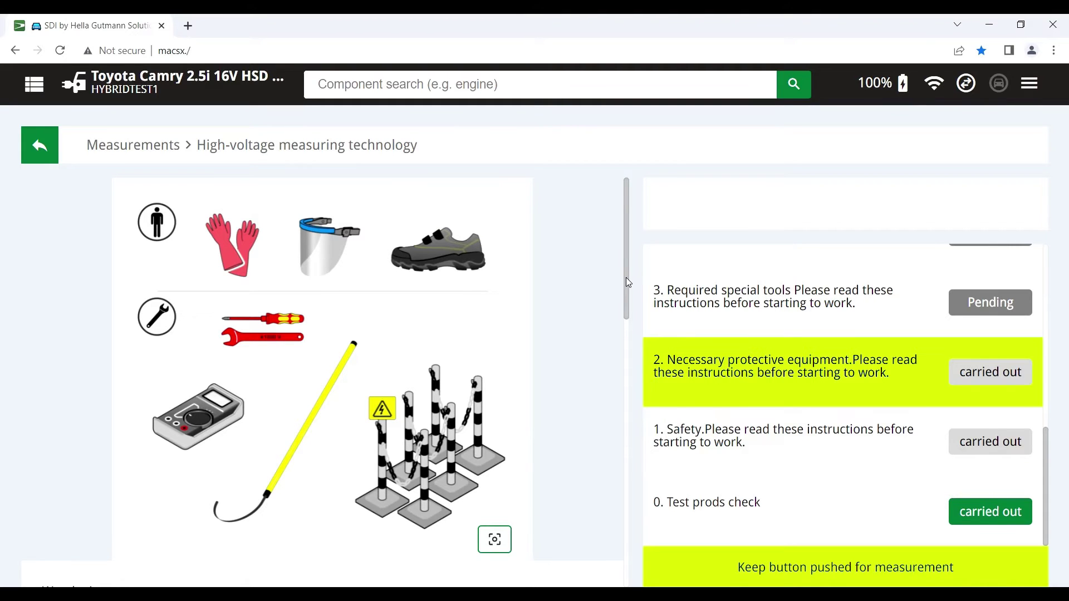
pyautogui.moveTo(625, 279); pyautogui.dragTo(616, 557)
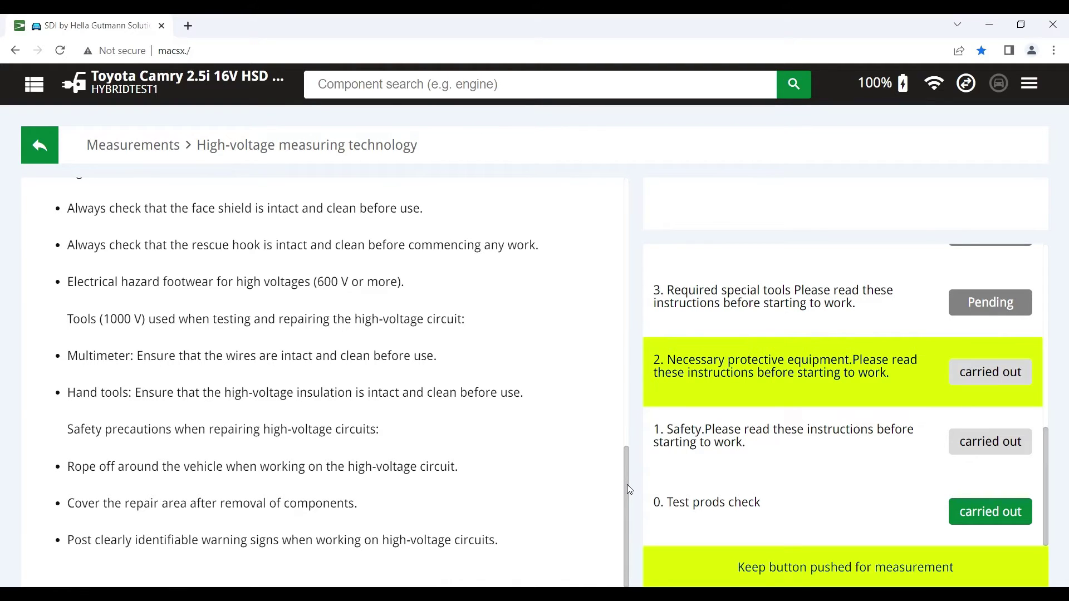
pyautogui.moveTo(627, 490); pyautogui.dragTo(636, 205)
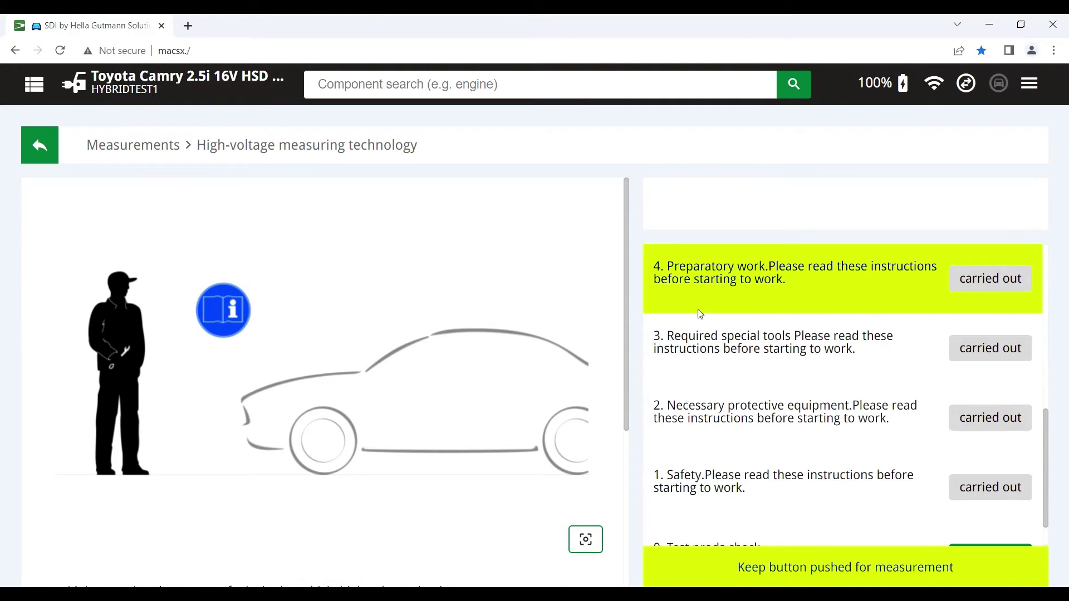
# Read the preparatory work instructions and the step 5 instructions for disconnecting the 12-V battery
pyautogui.moveTo(627, 301); pyautogui.dragTo(624, 468)
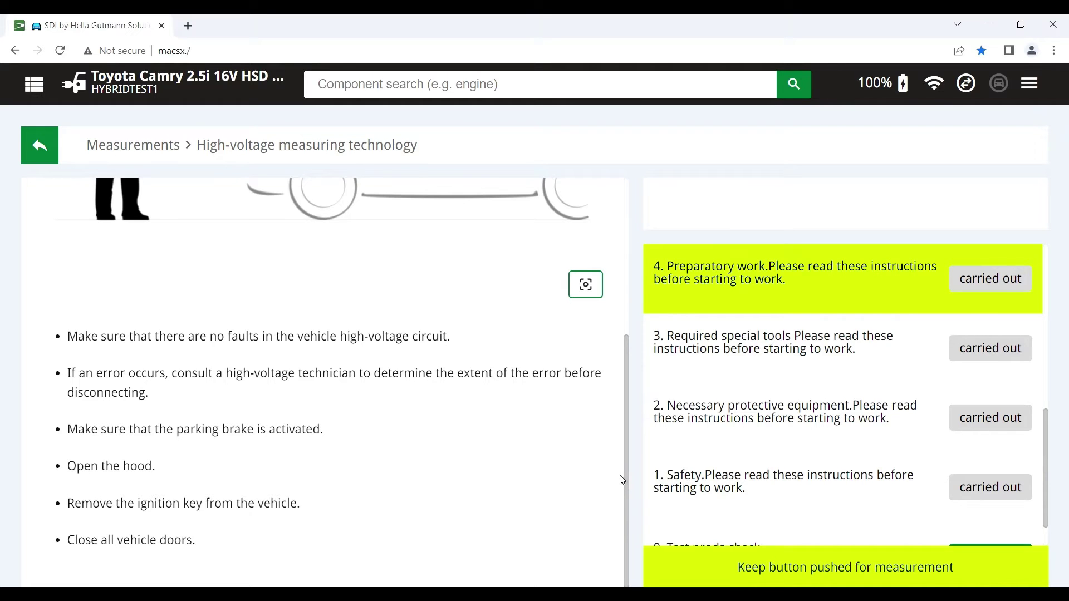
pyautogui.moveTo(627, 484); pyautogui.dragTo(636, 302)
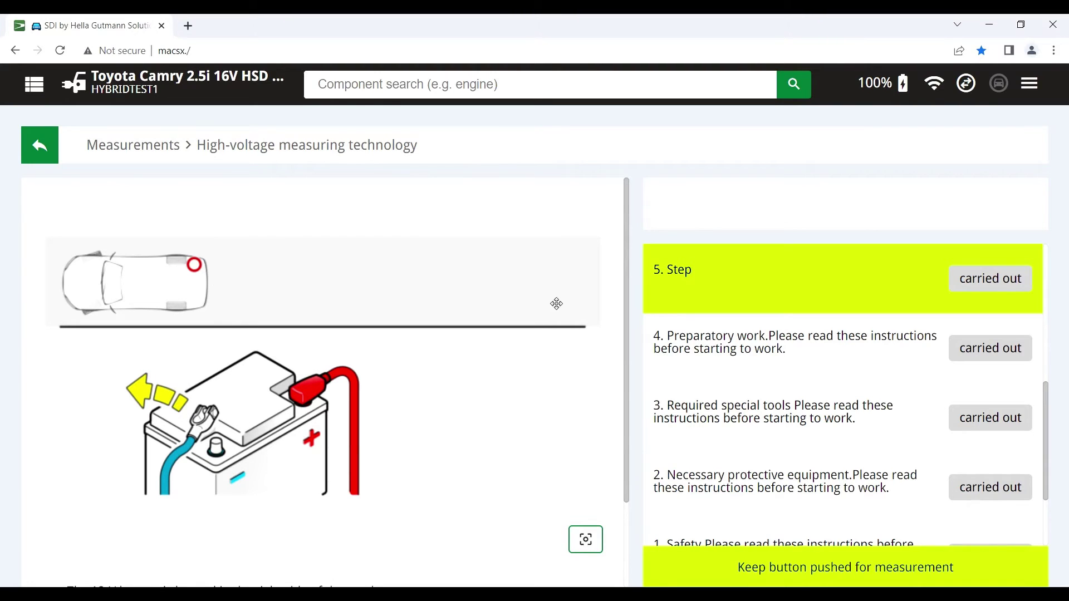
pyautogui.moveTo(625, 333); pyautogui.dragTo(618, 444)
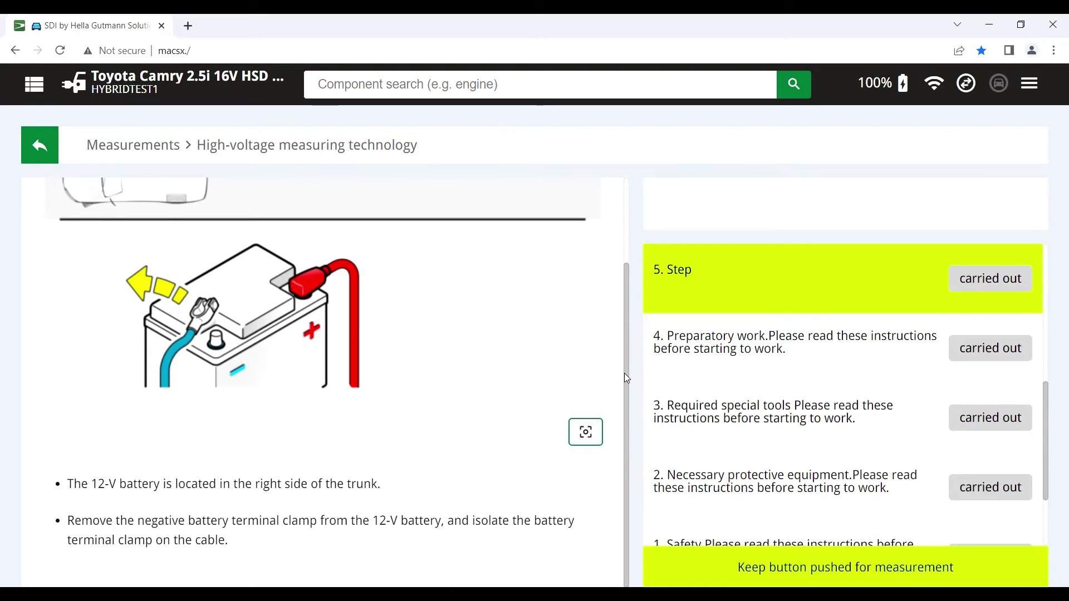
pyautogui.moveTo(624, 373); pyautogui.dragTo(627, 293)
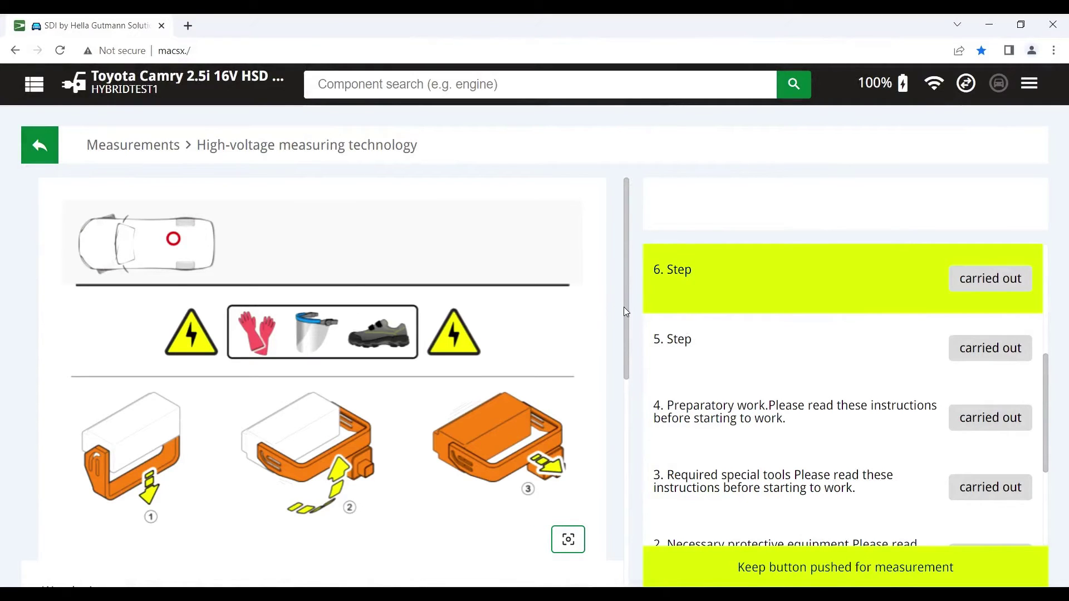
# Read the step 6 instructions for removing the high-voltage circuit breaker
pyautogui.moveTo(628, 306); pyautogui.dragTo(627, 316)
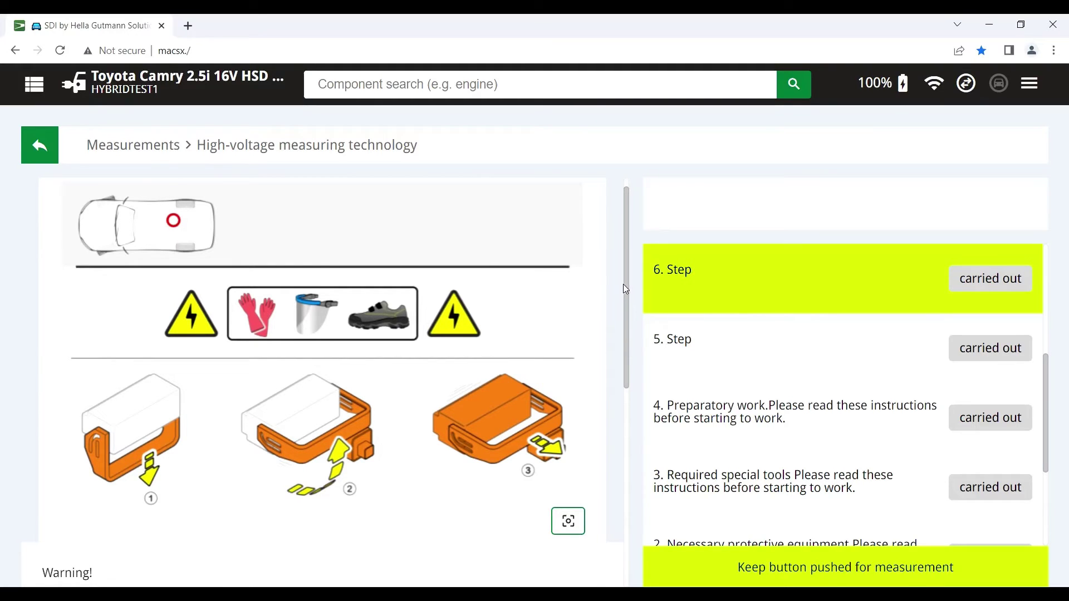
pyautogui.moveTo(627, 288); pyautogui.dragTo(623, 503)
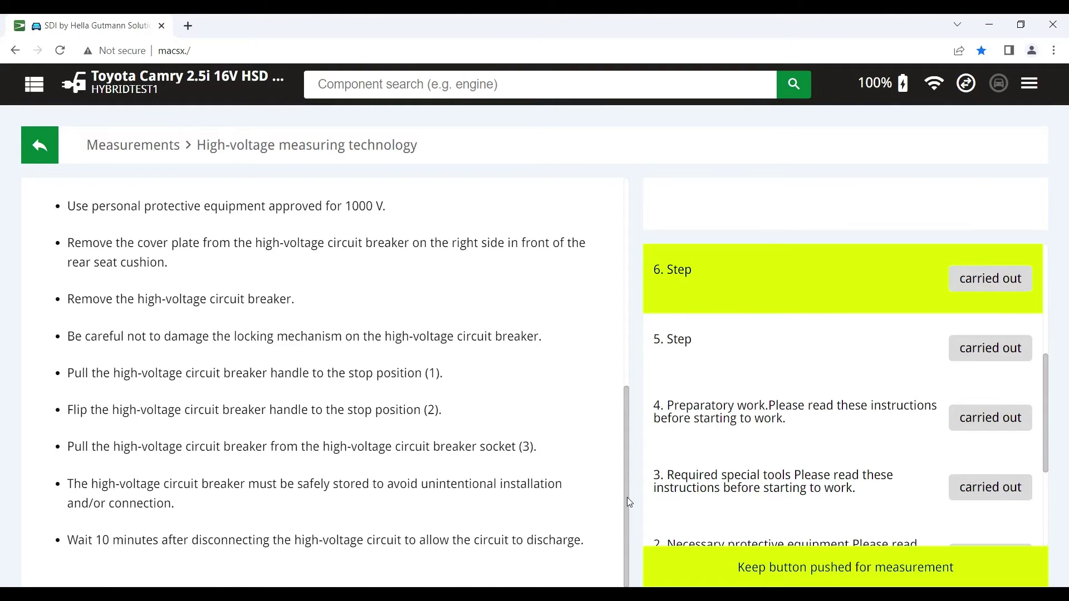
pyautogui.moveTo(627, 496); pyautogui.dragTo(638, 276)
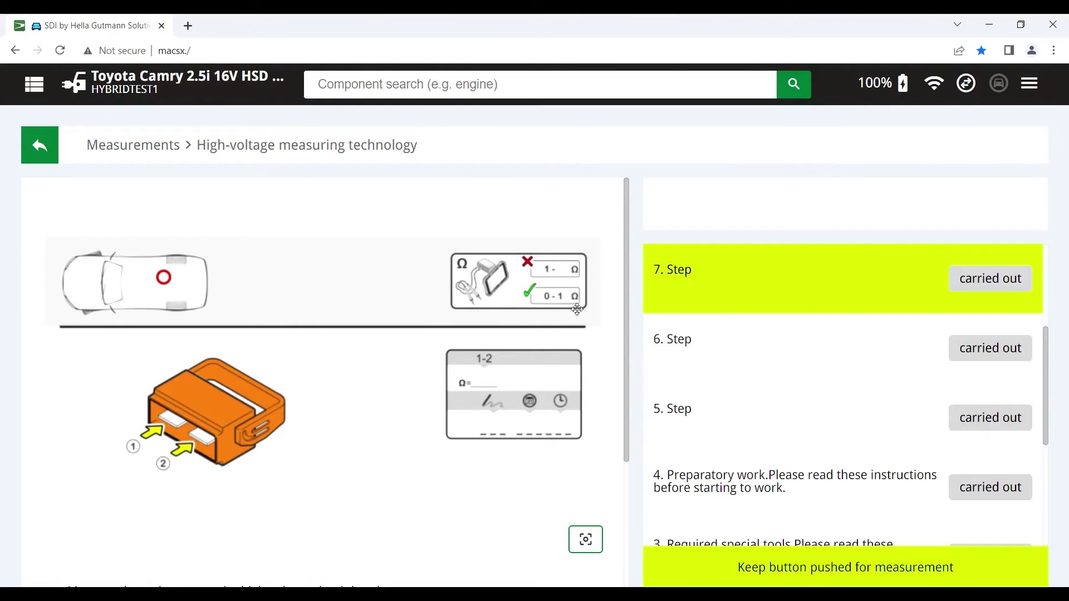
# Read the measuring instructions for the service disconnect plug in step 7 and the power inverter in step 9
pyautogui.moveTo(627, 344); pyautogui.dragTo(614, 485)
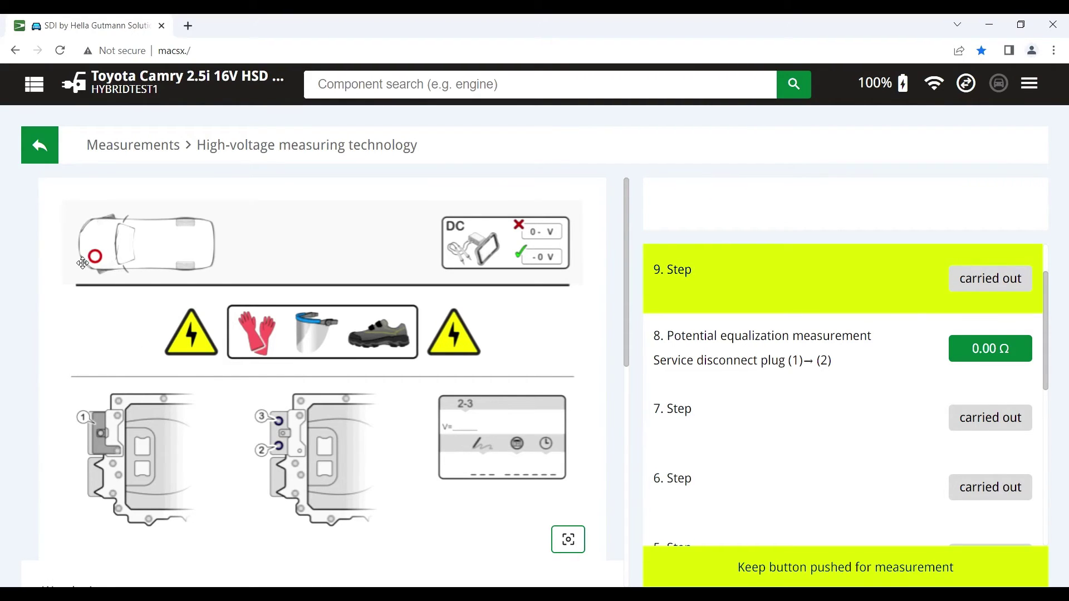
pyautogui.moveTo(626, 234); pyautogui.dragTo(646, 469)
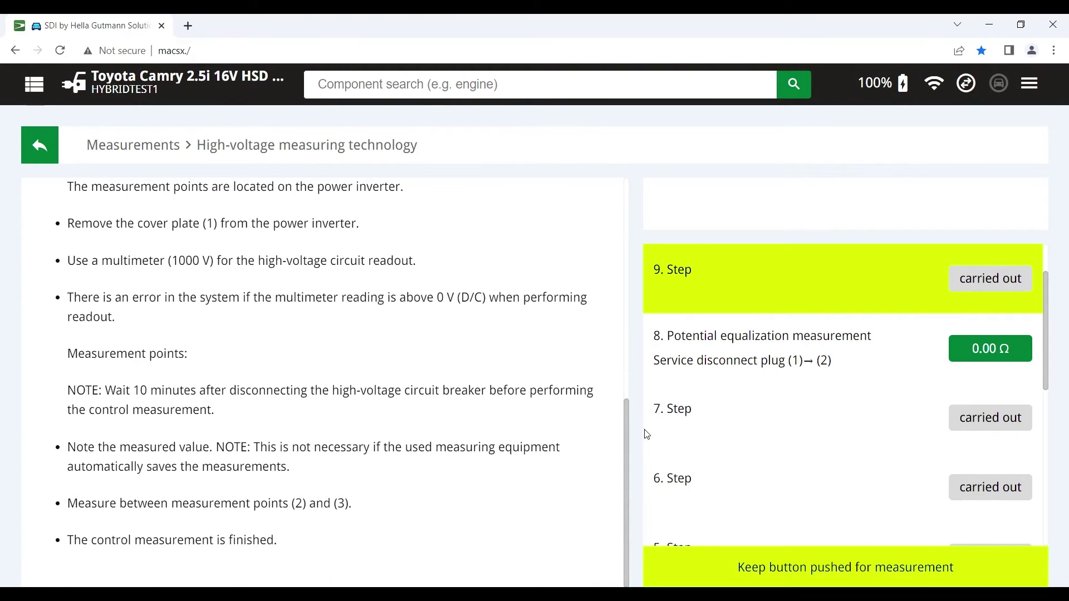
pyautogui.moveTo(627, 433); pyautogui.dragTo(627, 202)
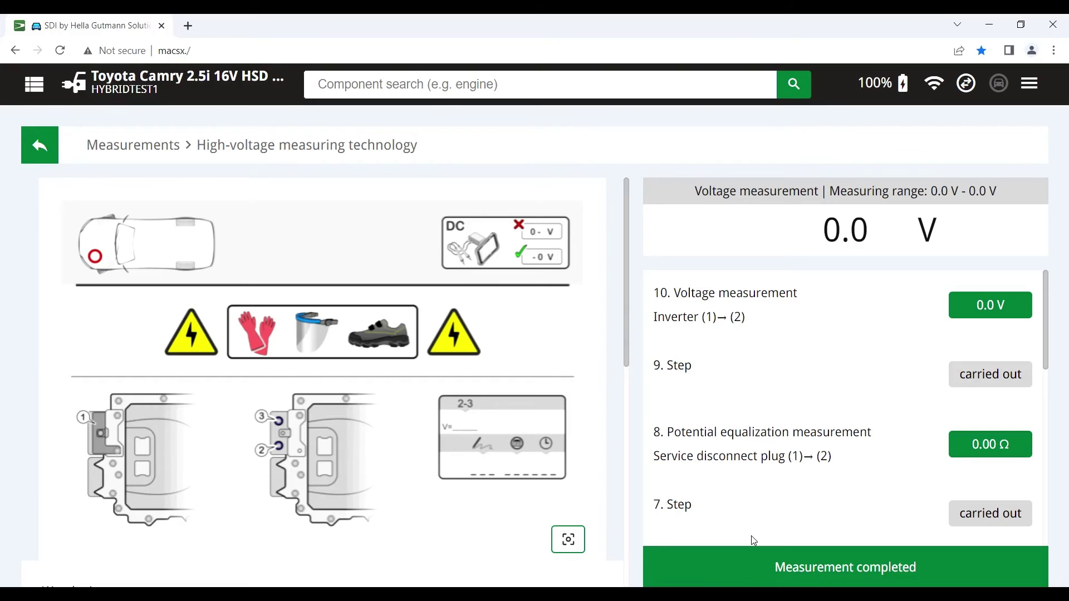
# Open the high-voltage measurement entry of 21 Feb 2023 in the Car History and review its results table through the final voltage measurement
pyautogui.click(34, 85)
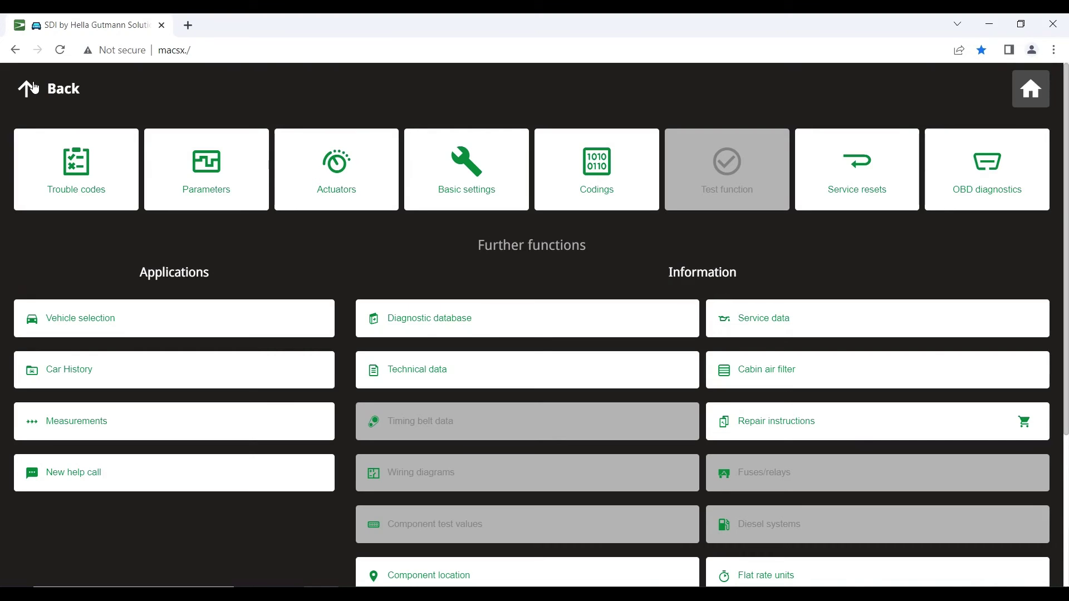
pyautogui.click(98, 372)
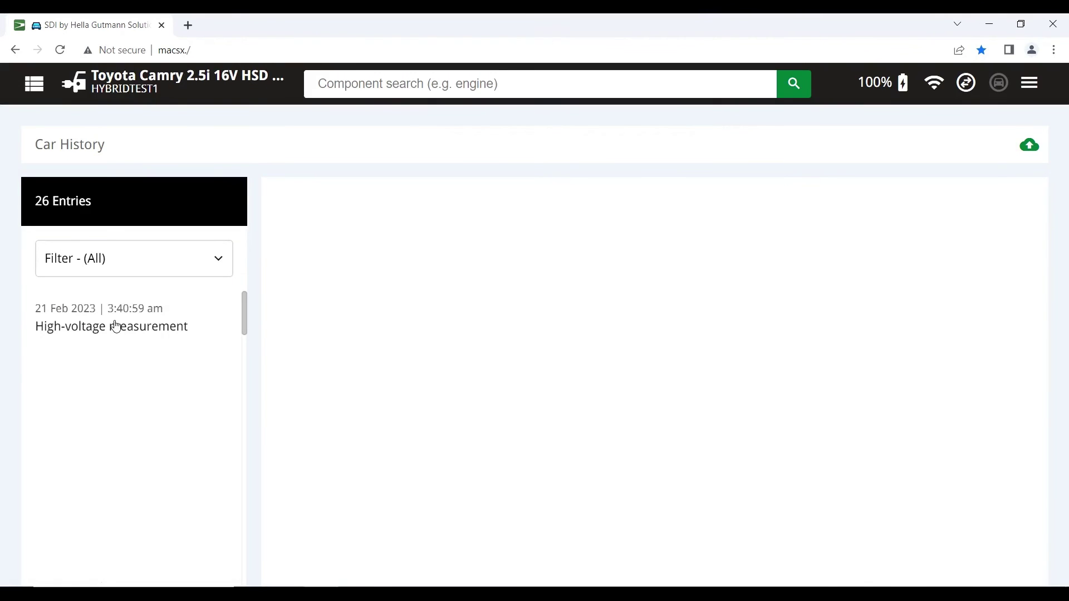
pyautogui.click(116, 327)
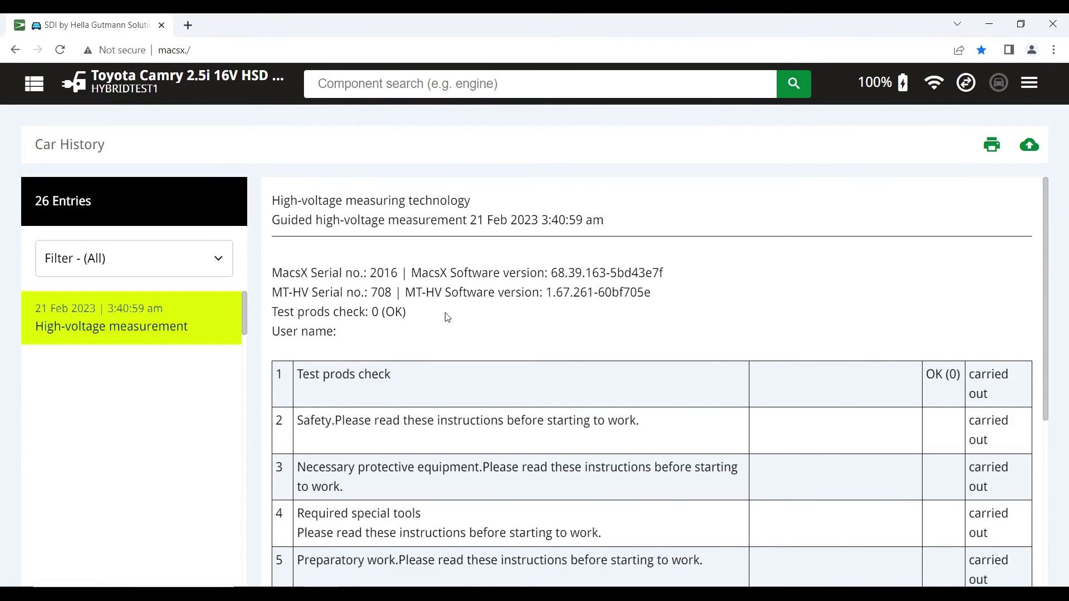
pyautogui.scroll(-1, 919, 354)
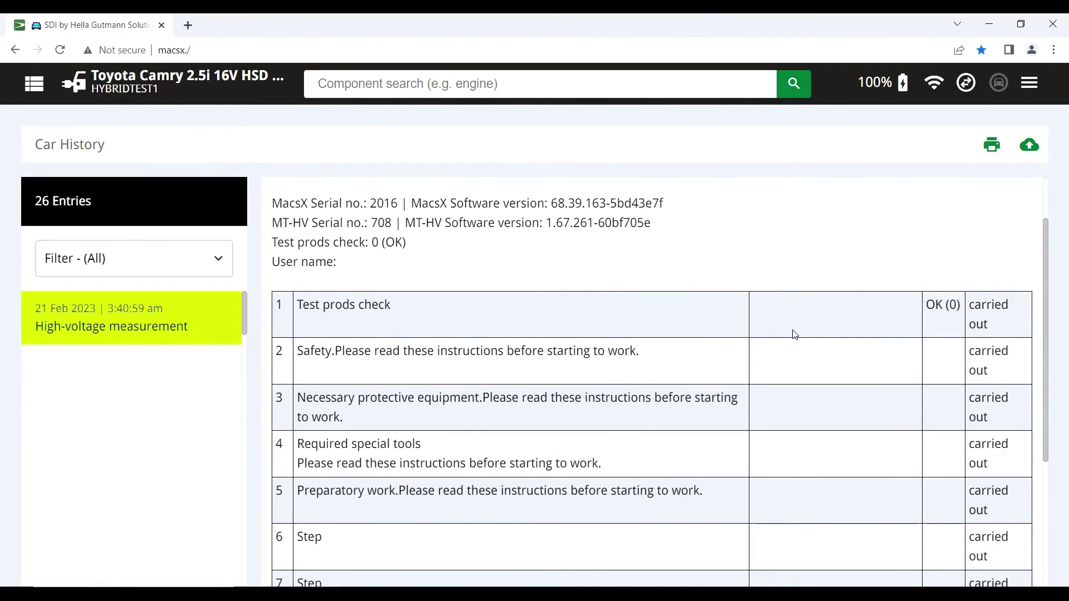
pyautogui.scroll(-1, 937, 348)
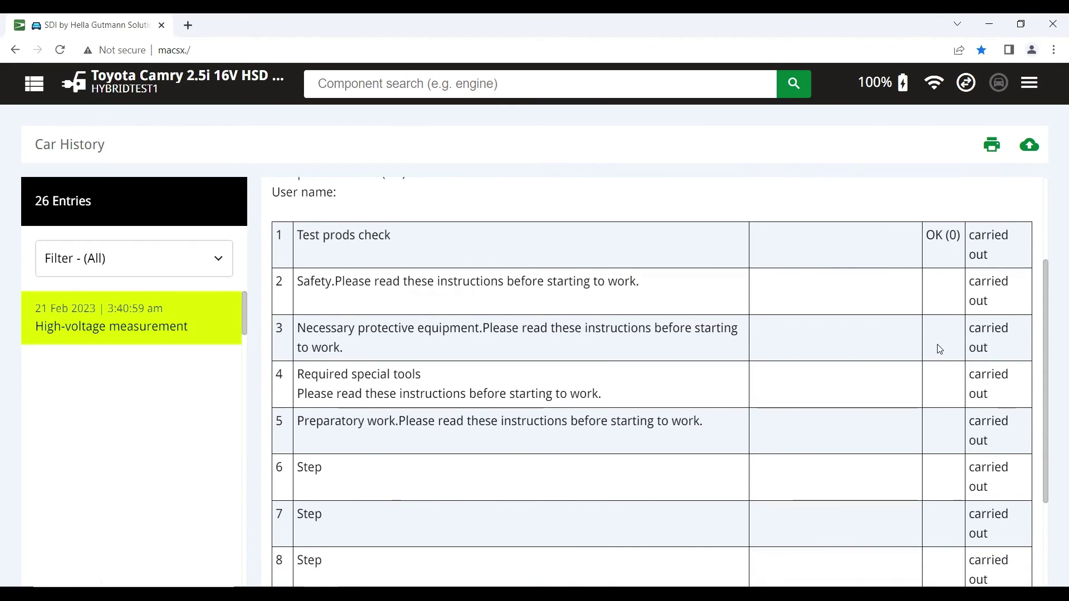
pyautogui.scroll(-1, 939, 349)
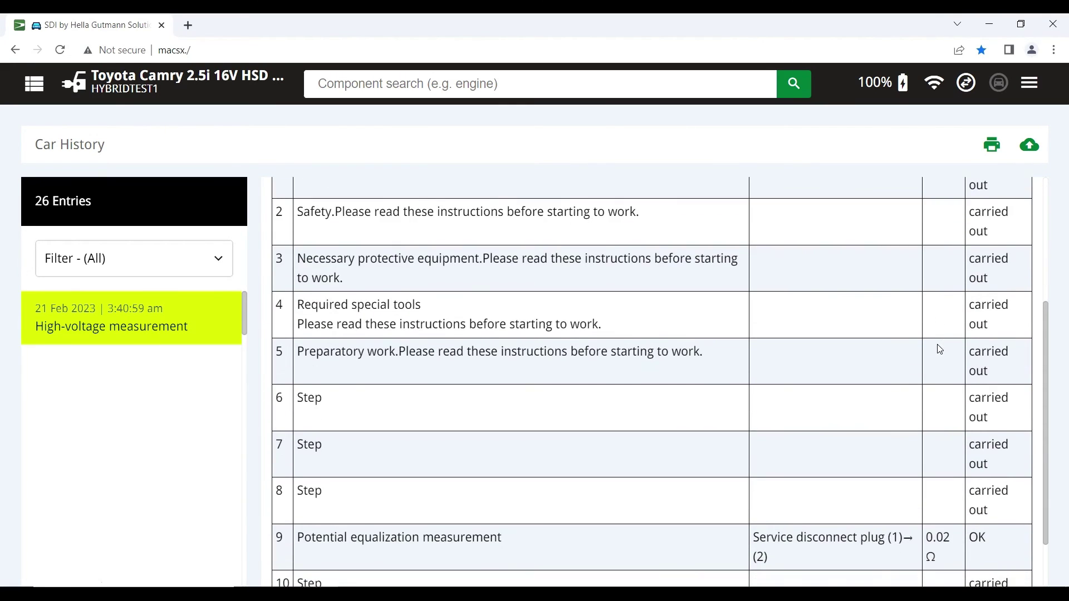
pyautogui.scroll(-1, 939, 350)
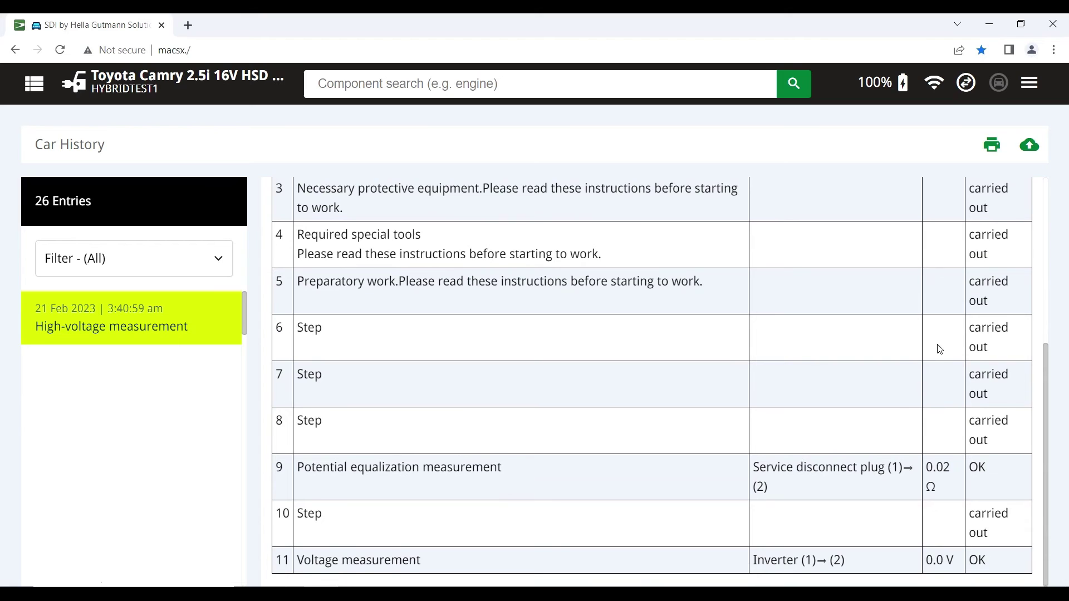